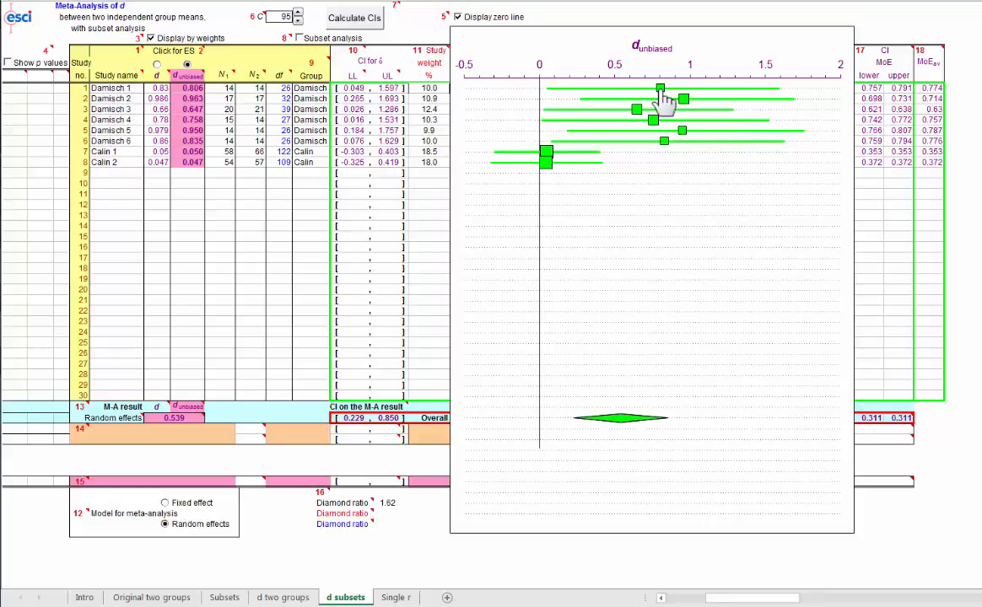
# Step: Change the N2 values of studies 7 and 8 to 60 and 50 and recalculate the confidence intervals
pyautogui.moveTo(664, 95)
pyautogui.moveTo(547, 169)
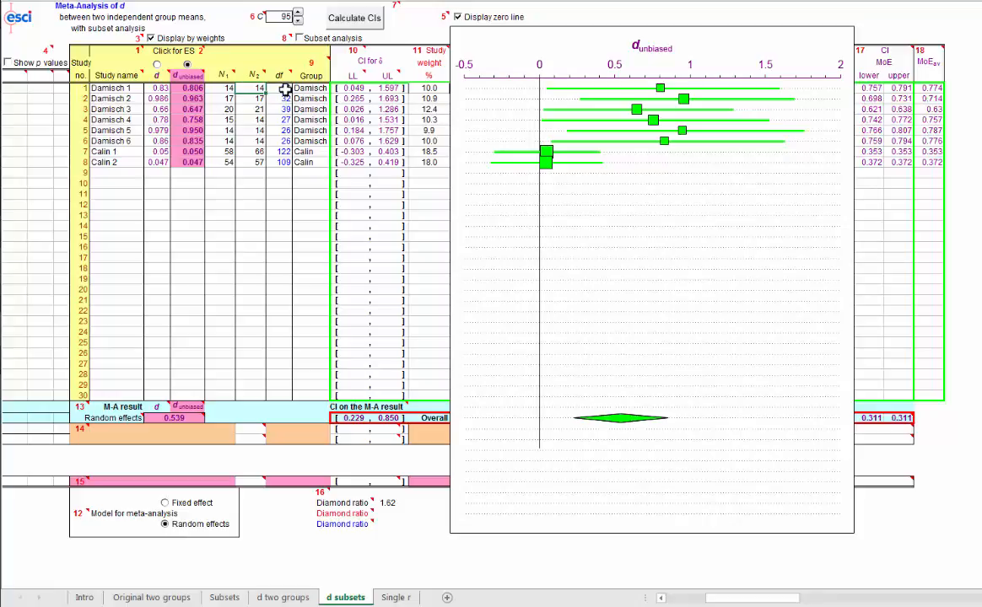
pyautogui.click(157, 89)
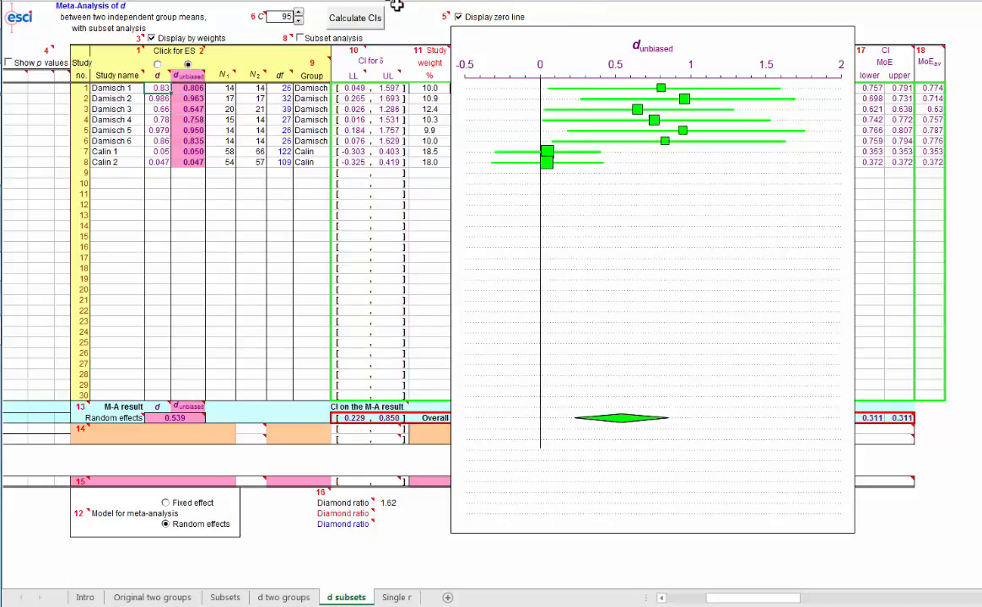
pyautogui.moveTo(397, 6)
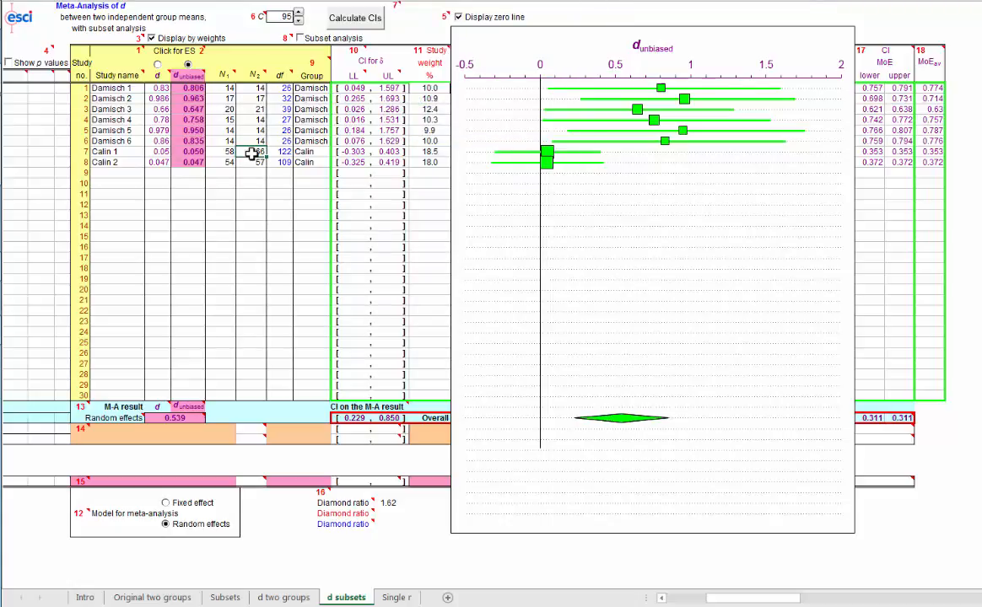
pyautogui.click(251, 153)
pyautogui.write('60')
pyautogui.press('Return')
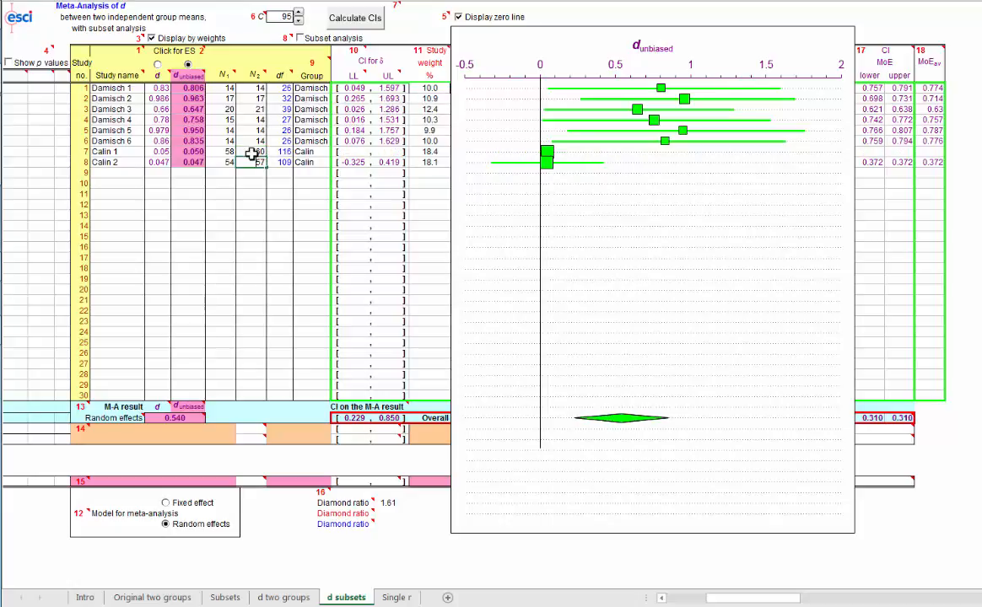
pyautogui.write('50')
pyautogui.press('Return')
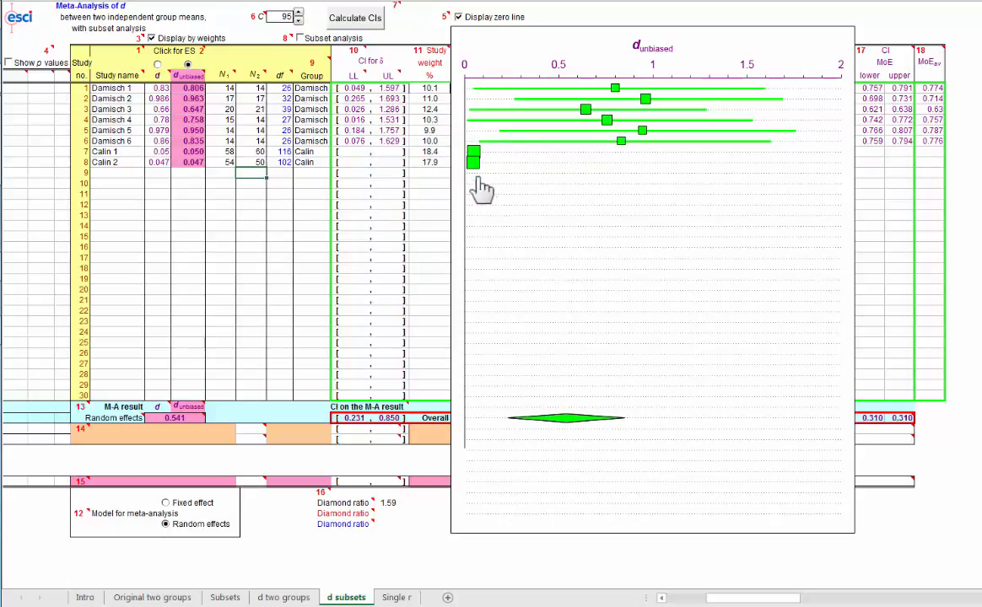
pyautogui.click(355, 24)
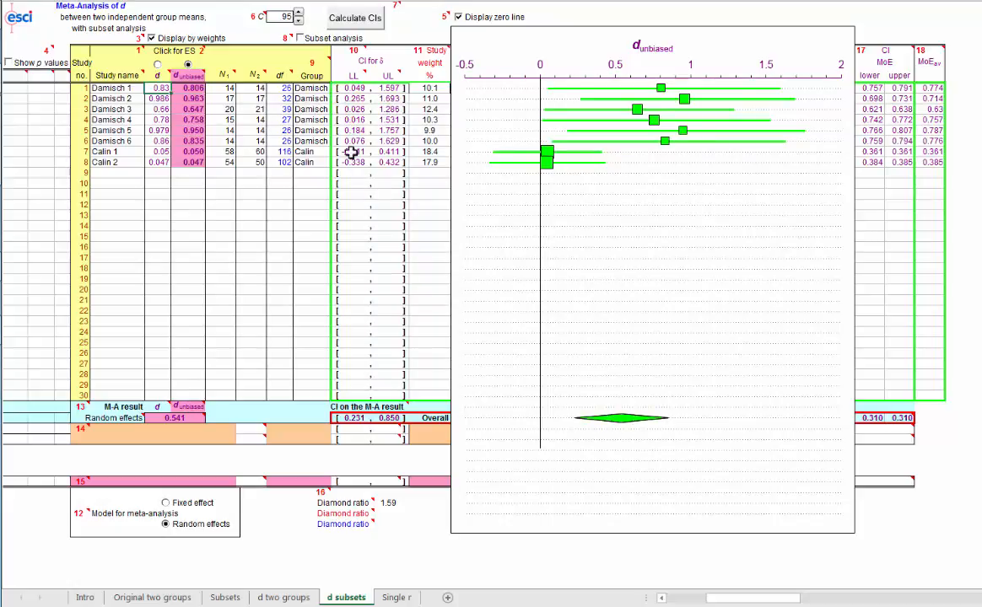
# Step: Restore the N2 values of studies 7 and 8 to 66 and 57 and recalculate the confidence intervals
pyautogui.click(259, 152)
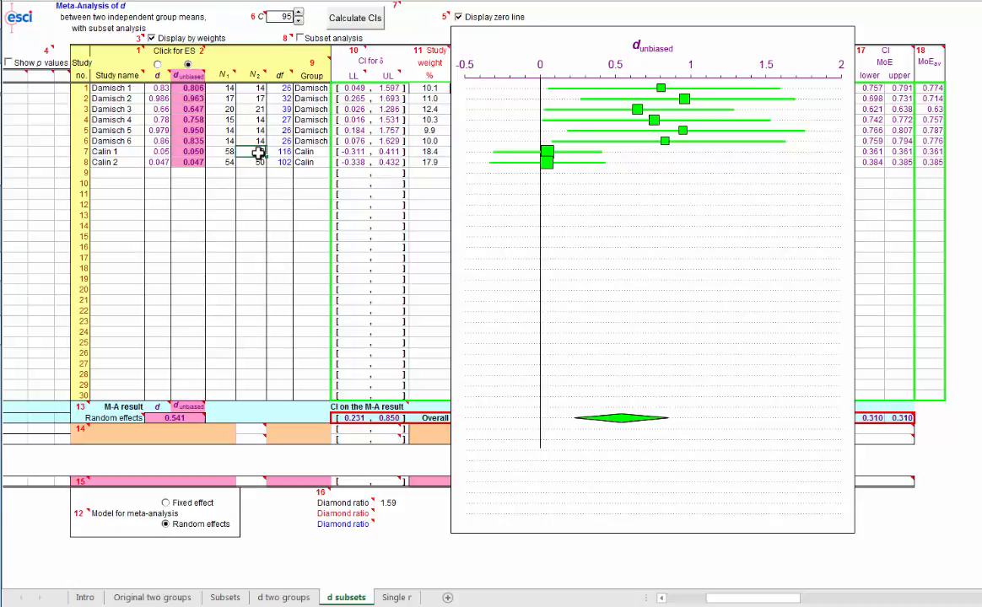
pyautogui.write('66')
pyautogui.press('Return')
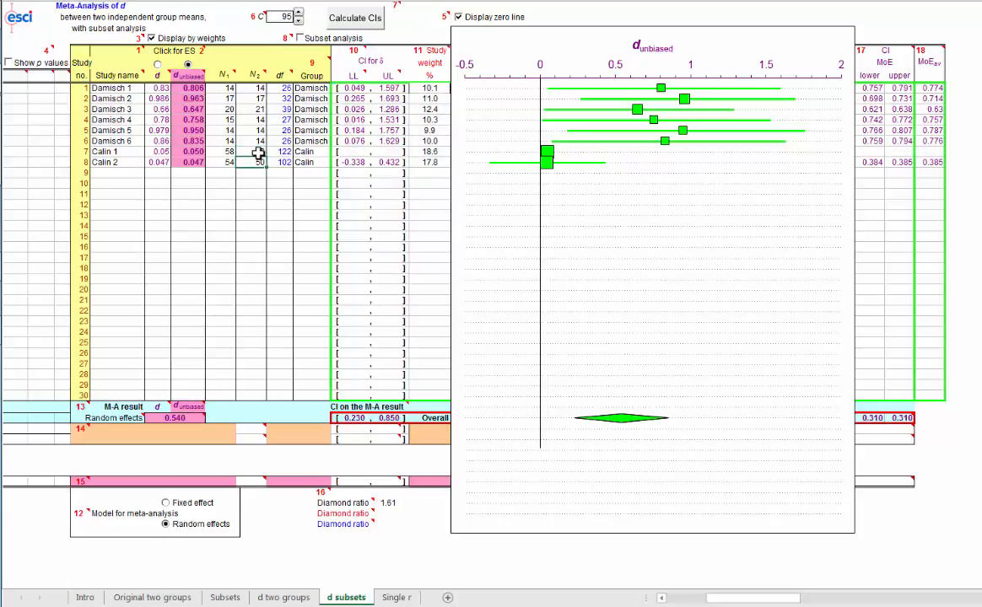
pyautogui.press('Return')
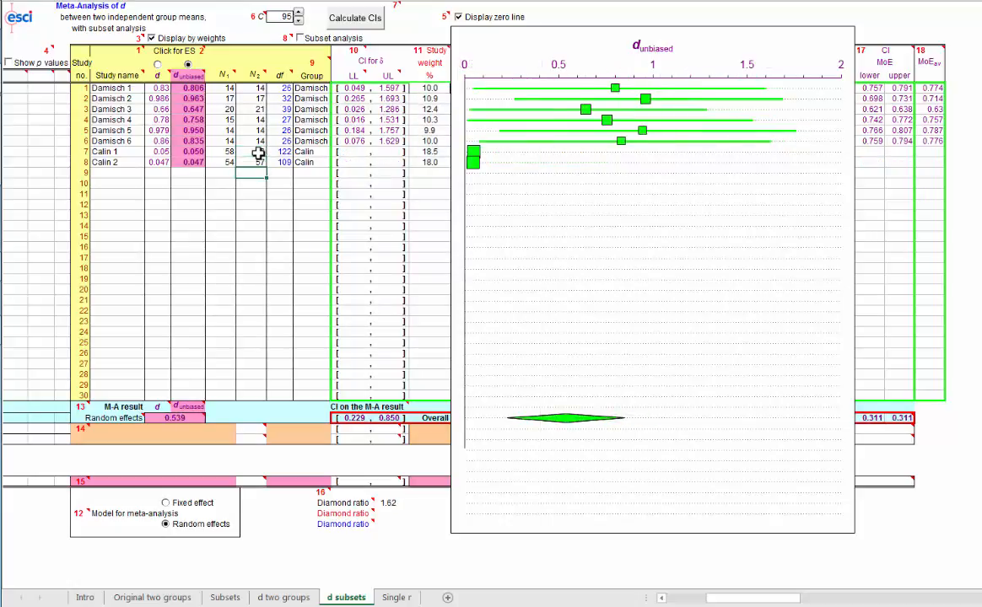
pyautogui.click(342, 20)
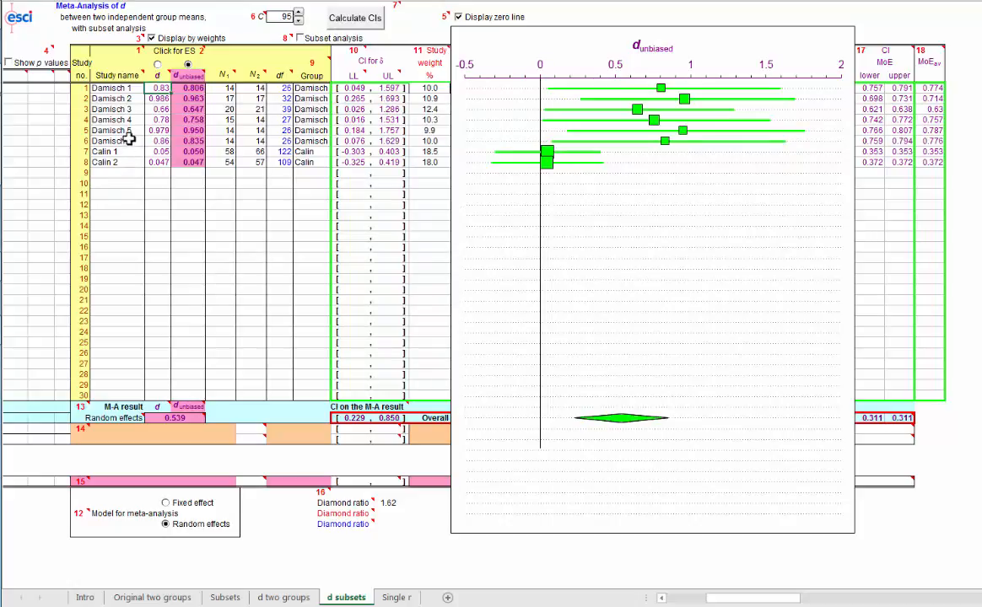
# Step: Compare results using d and d unbiased and under fixed and random effects, returning to d unbiased and random effects
pyautogui.click(154, 88)
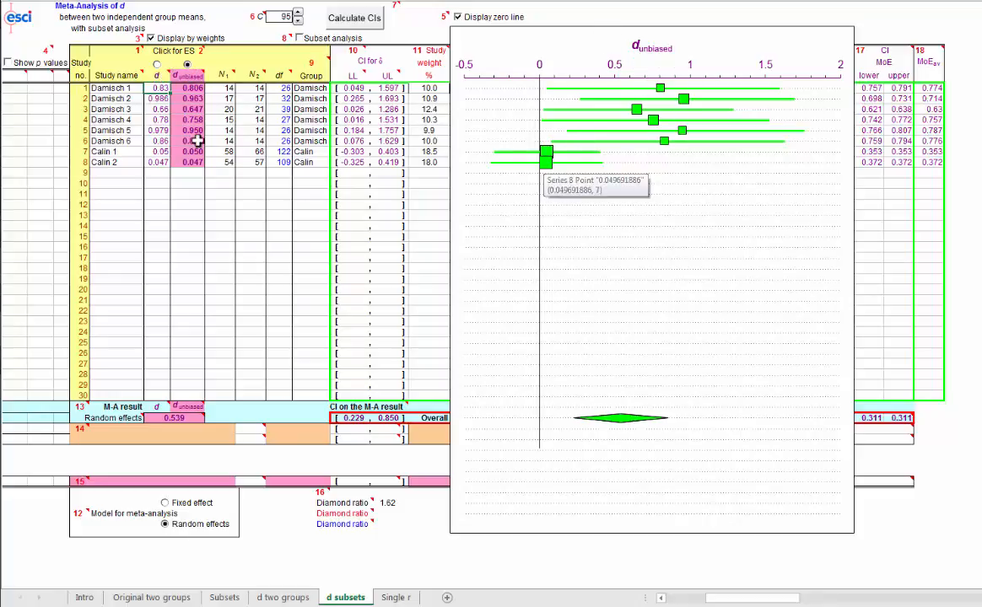
pyautogui.click(156, 66)
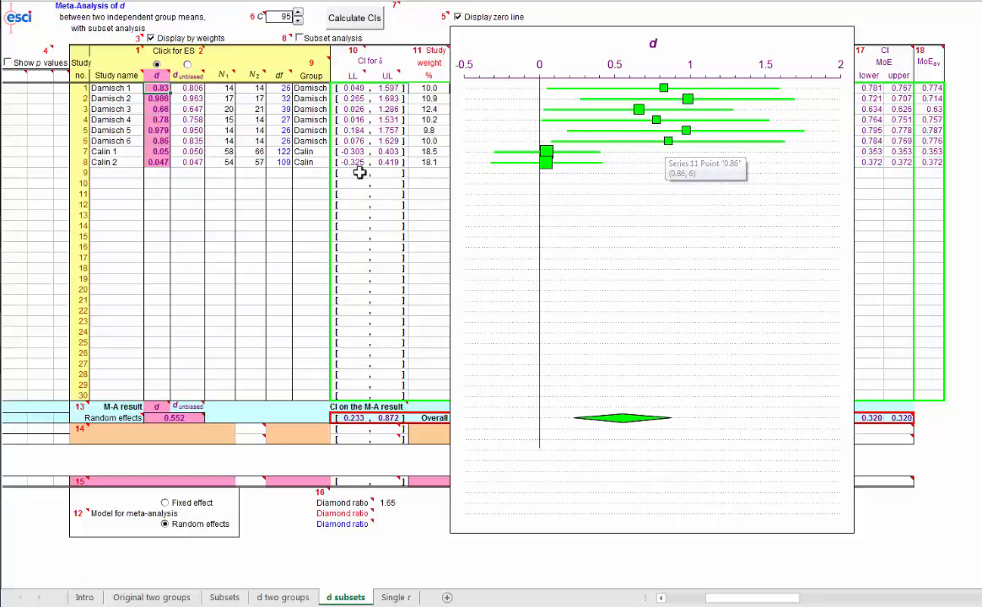
pyautogui.click(188, 66)
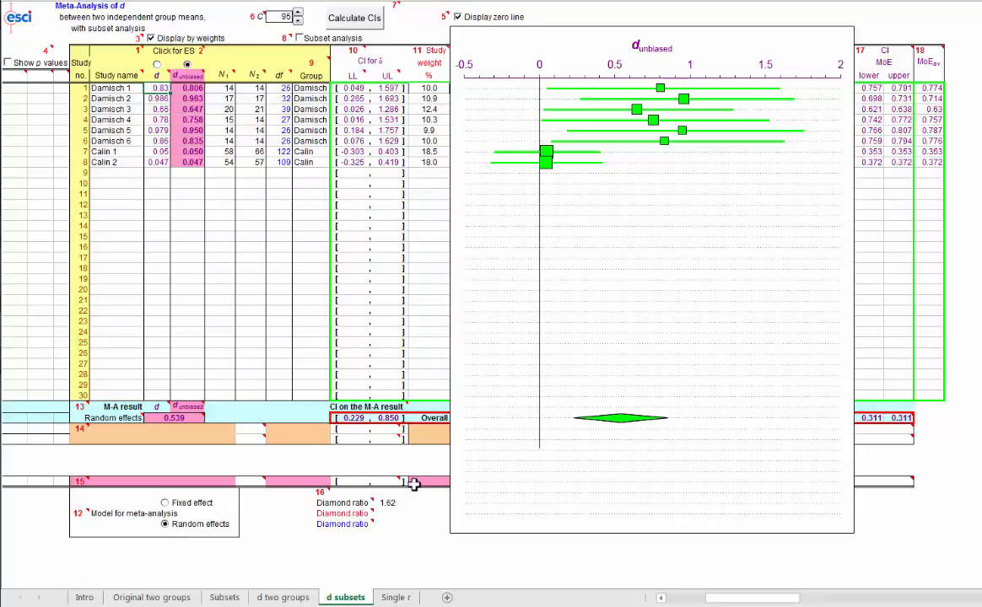
pyautogui.click(166, 503)
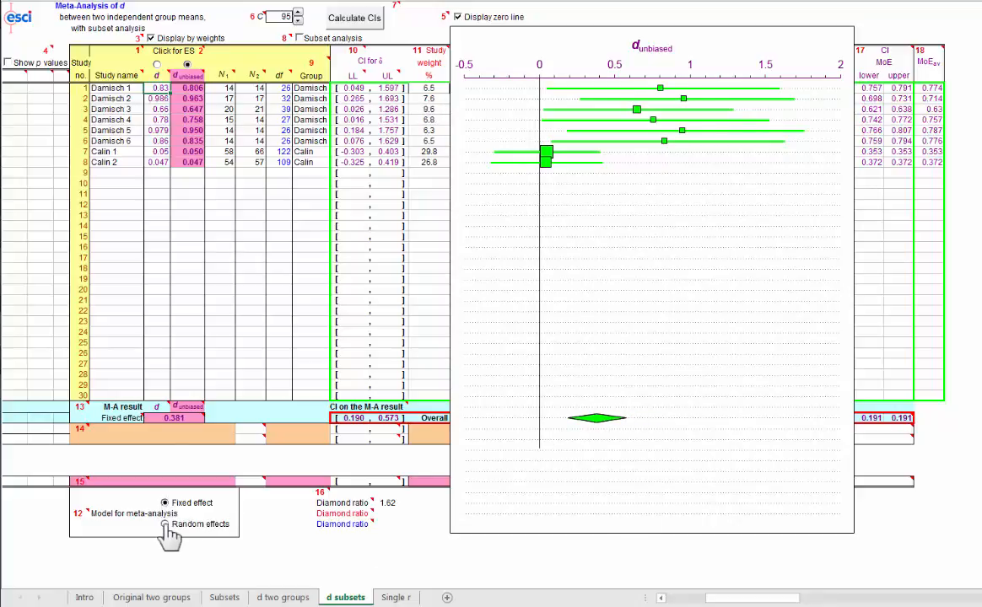
pyautogui.click(166, 525)
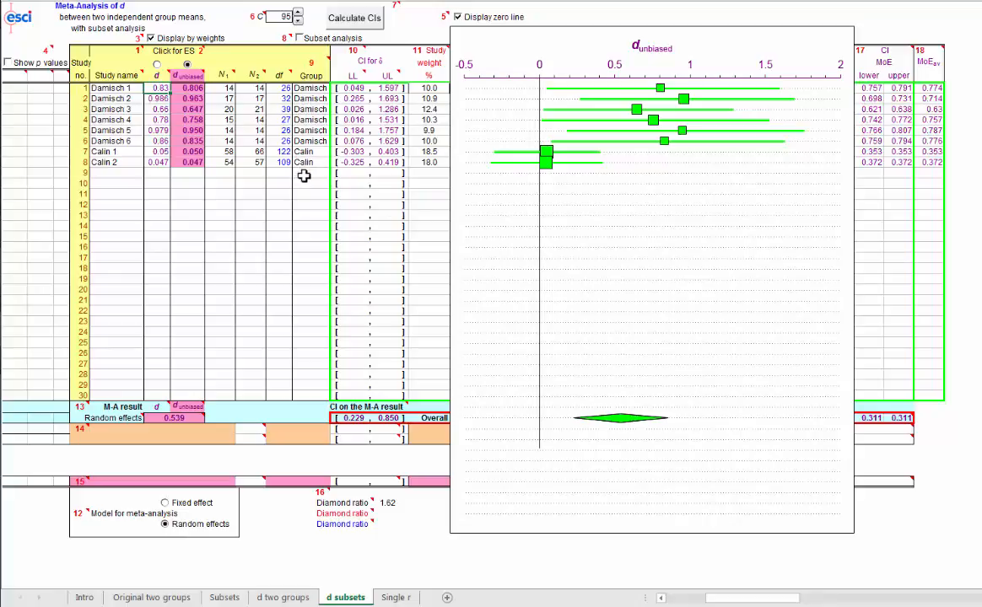
# Step: Turn on subset analysis to compare the red and blue study groups with the overall result
pyautogui.click(299, 39)
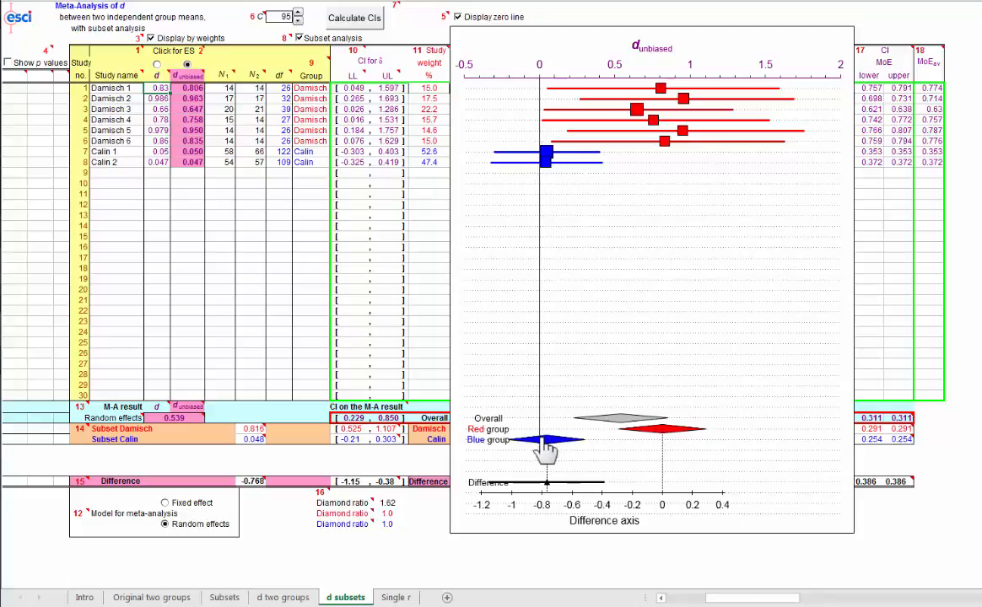
pyautogui.moveTo(666, 471)
pyautogui.moveTo(178, 419)
pyautogui.moveTo(242, 430)
# Step: Alternate the meta-analysis model between fixed effect and random effects several times, ending on random effects
pyautogui.click(166, 505)
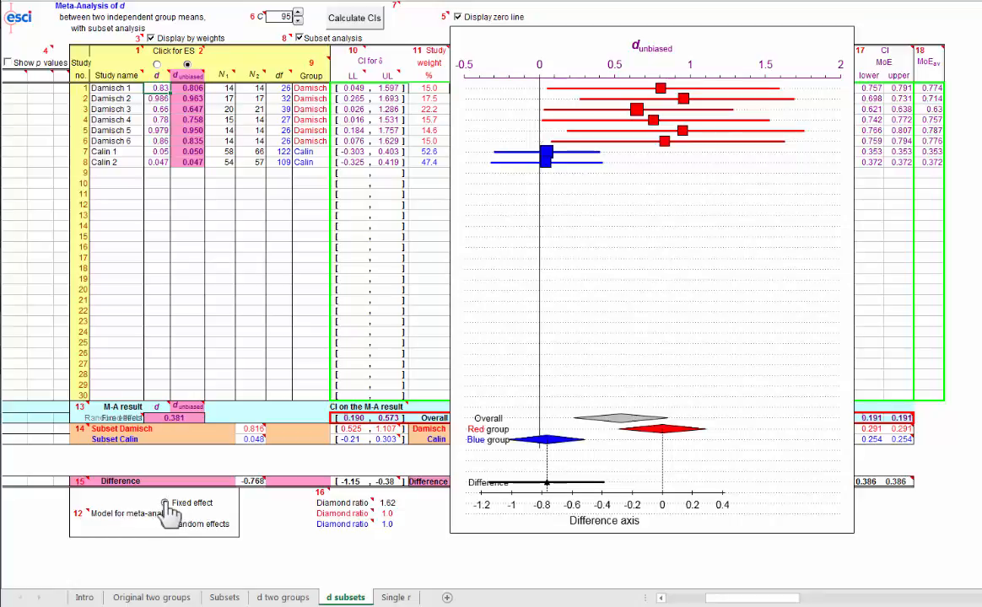
pyautogui.click(165, 524)
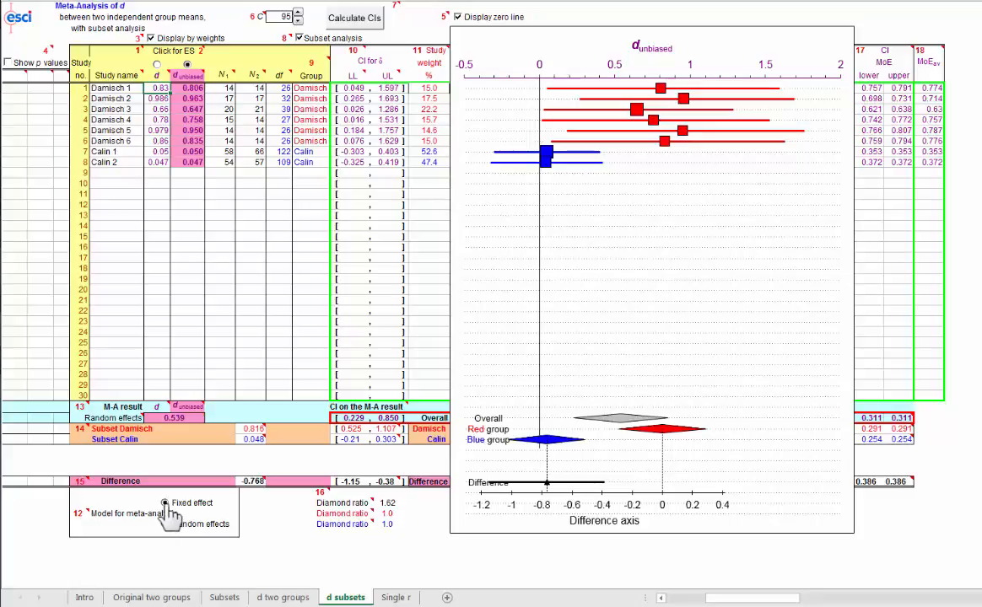
pyautogui.click(166, 503)
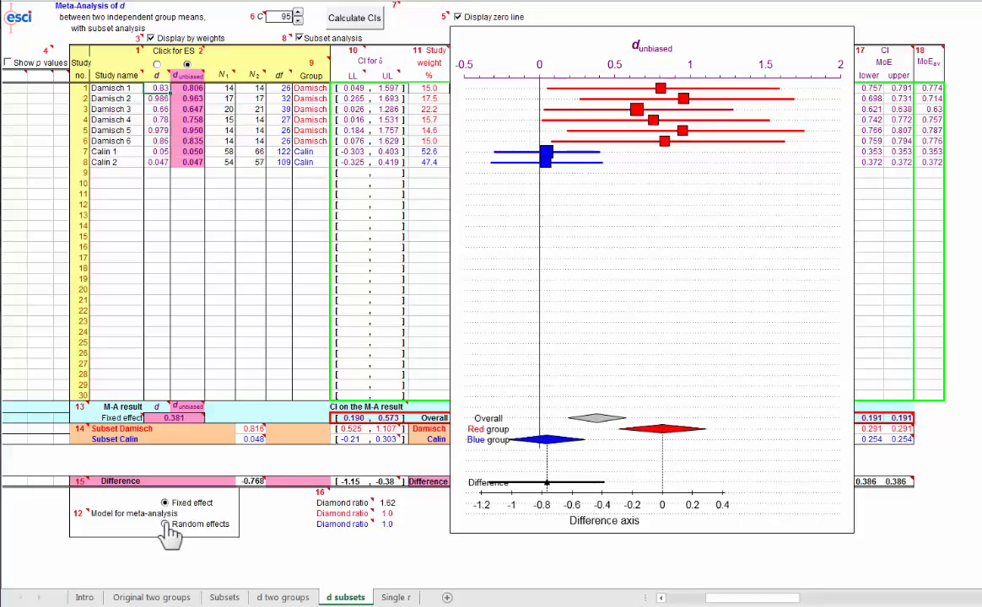
pyautogui.click(165, 525)
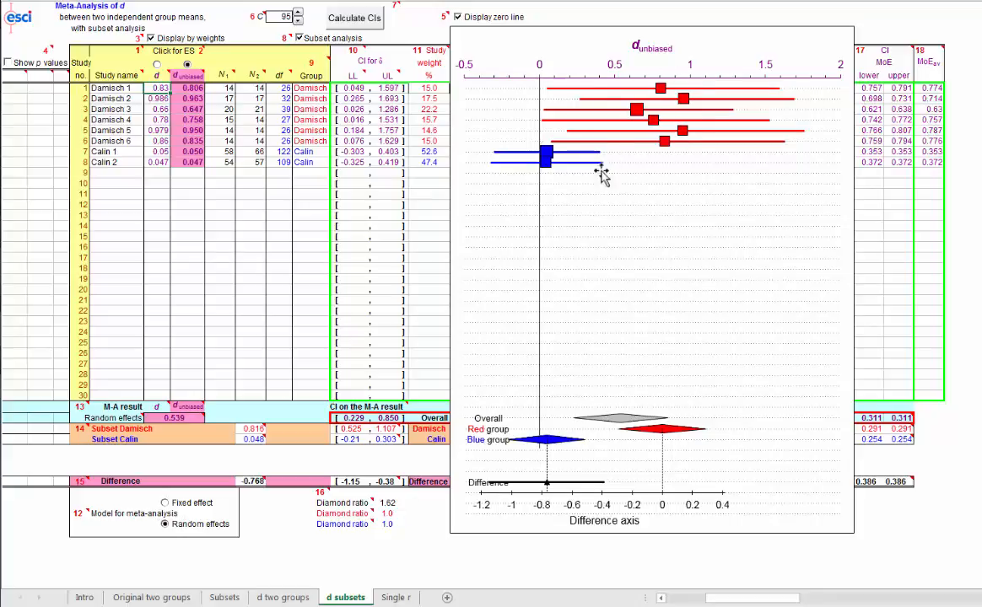
pyautogui.click(165, 504)
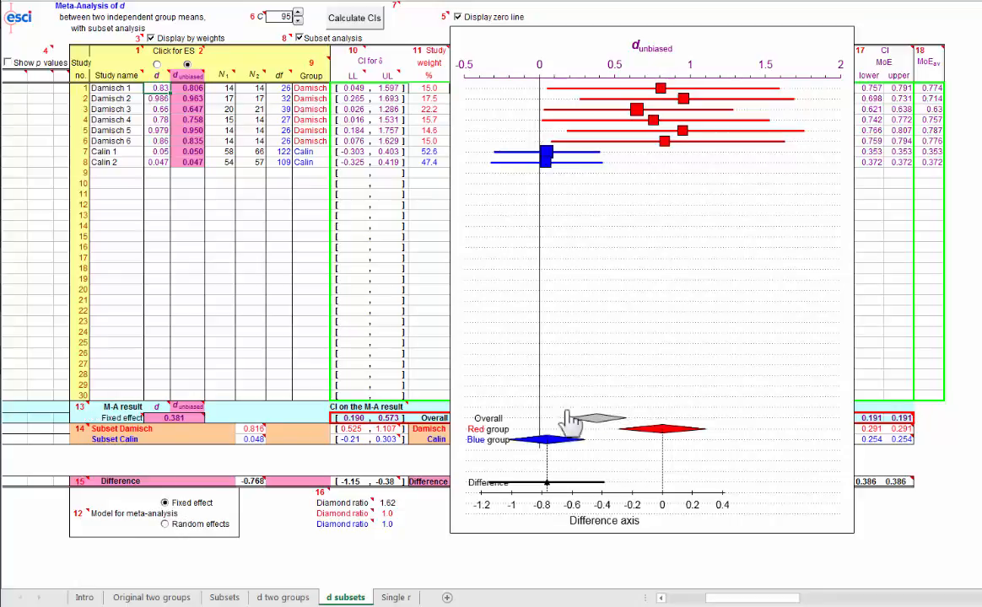
pyautogui.click(165, 525)
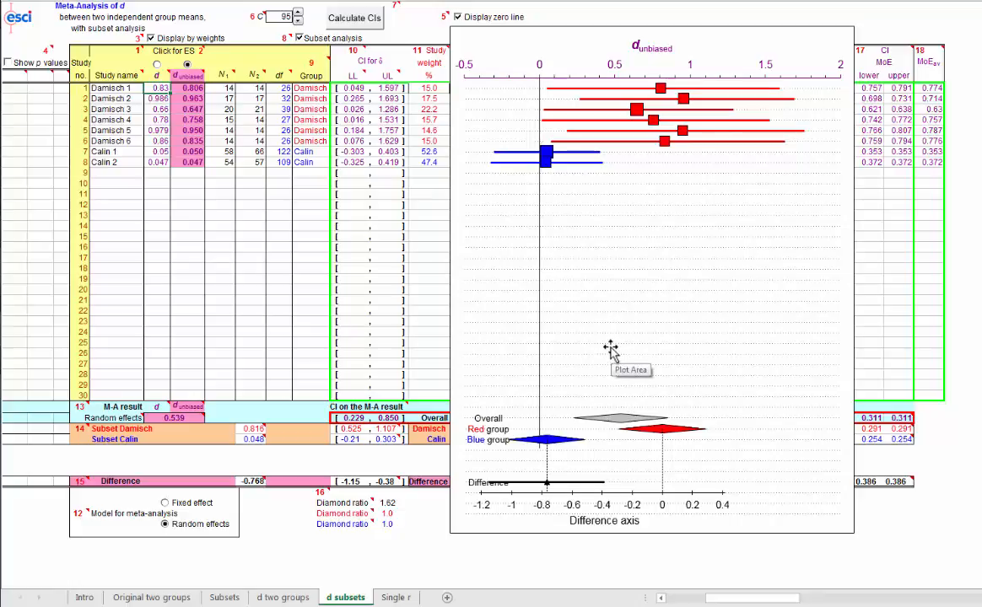
# Step: Open the Original two groups sheet, show the p values for its studies and hide them again
pyautogui.click(150, 597)
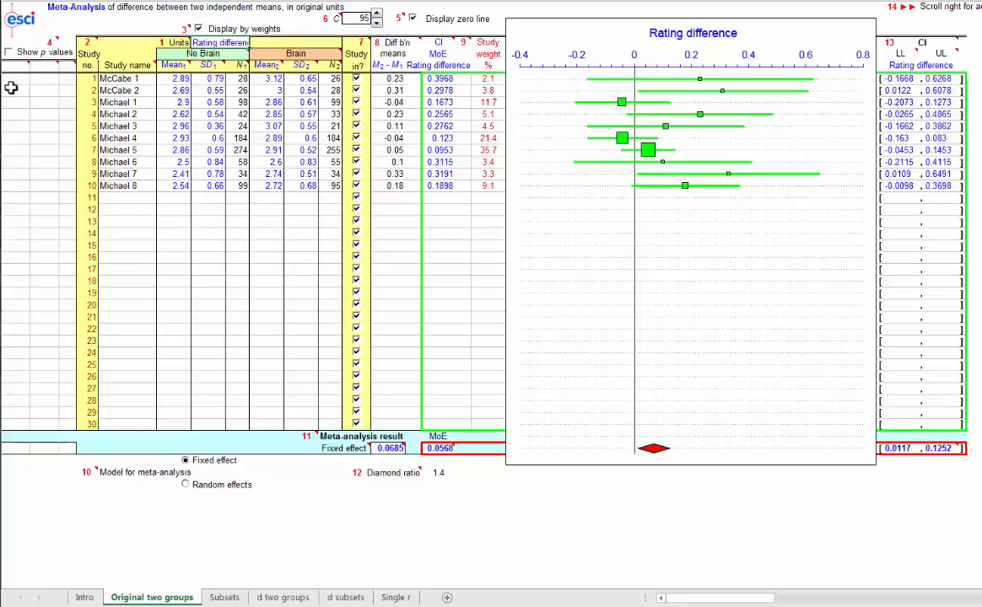
pyautogui.click(9, 53)
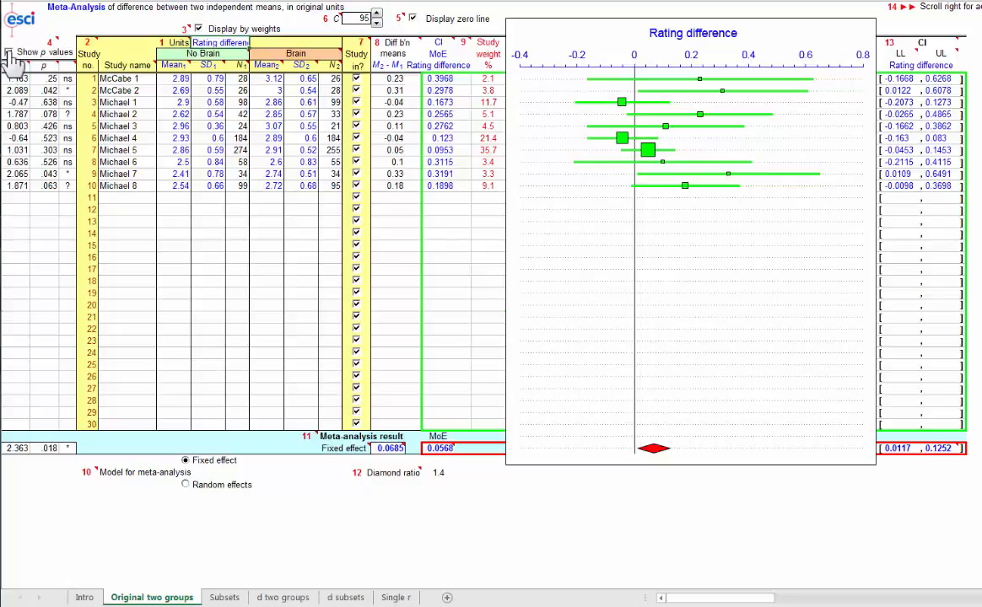
pyautogui.click(9, 53)
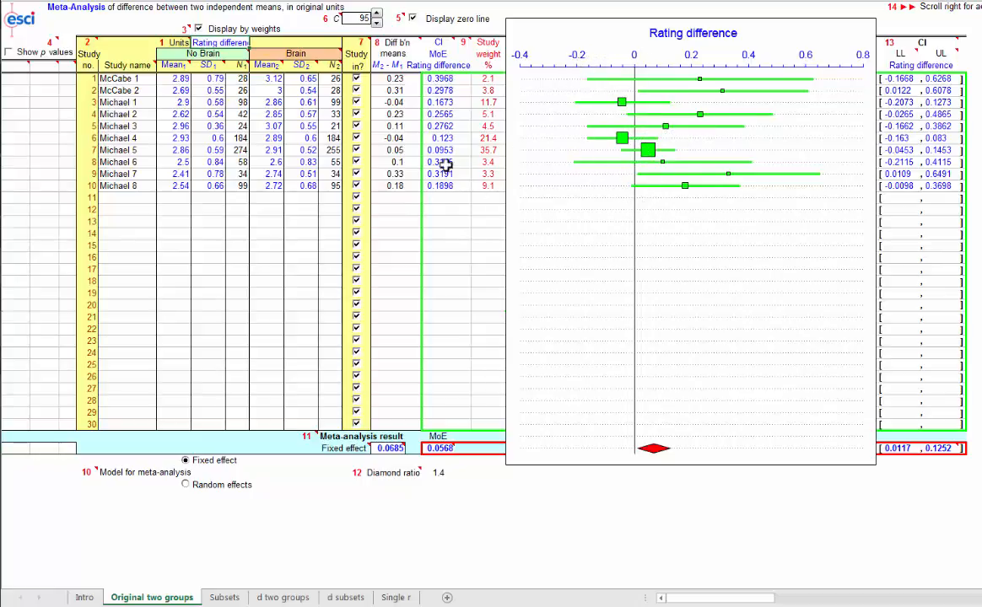
# Step: Exclude studies 1, 3, 4, 5, 6, 7, 8 and 10 from the meta-analysis, keeping only studies 2 and 9 of the ten
pyautogui.click(357, 139)
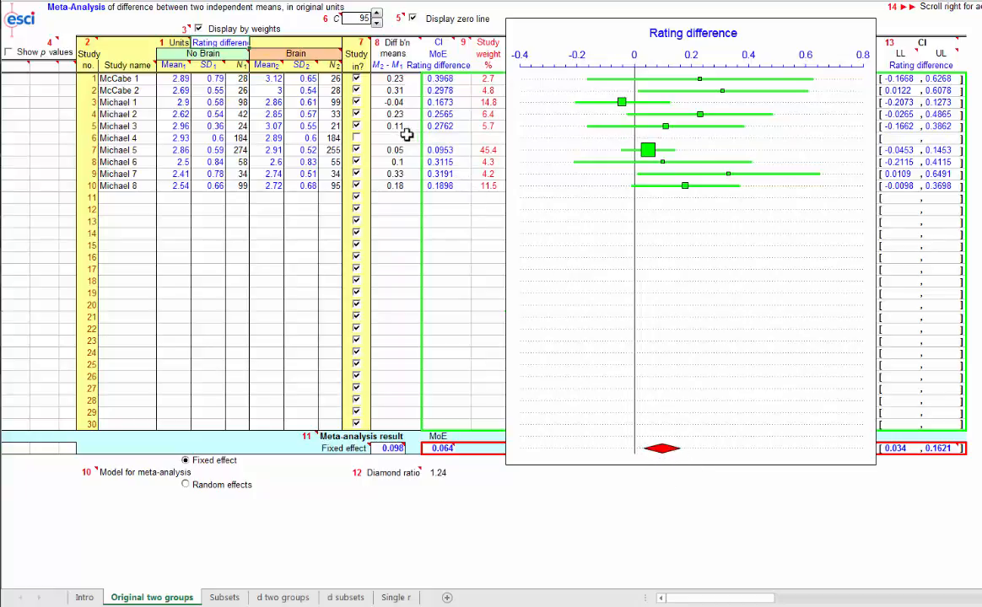
pyautogui.click(356, 102)
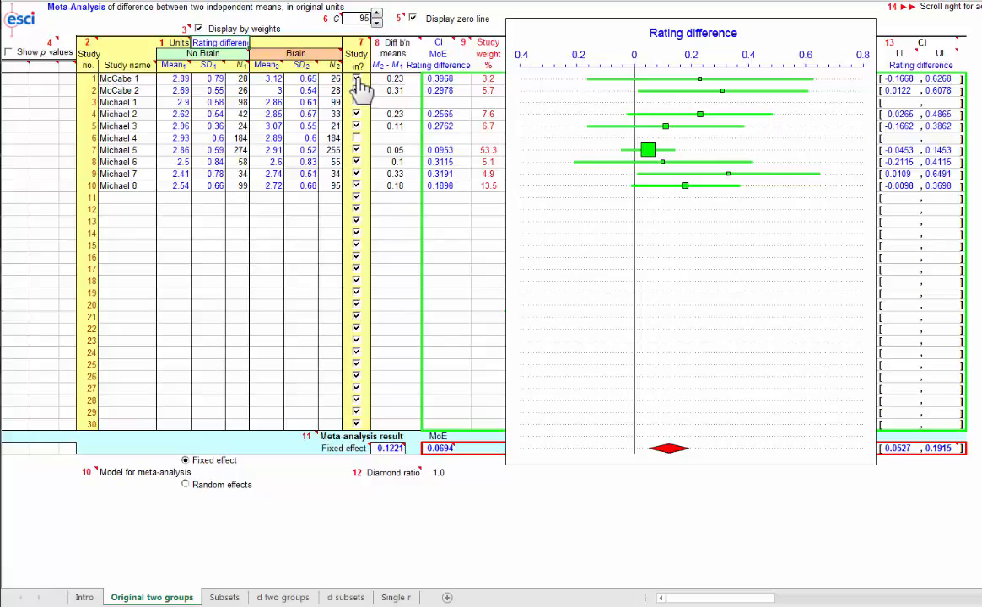
pyautogui.click(356, 79)
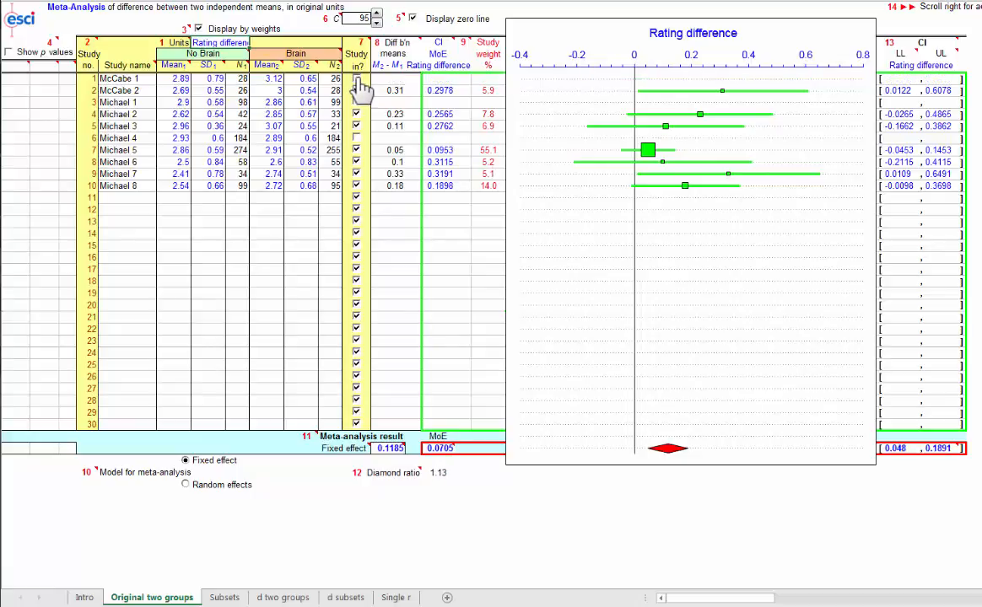
pyautogui.click(356, 115)
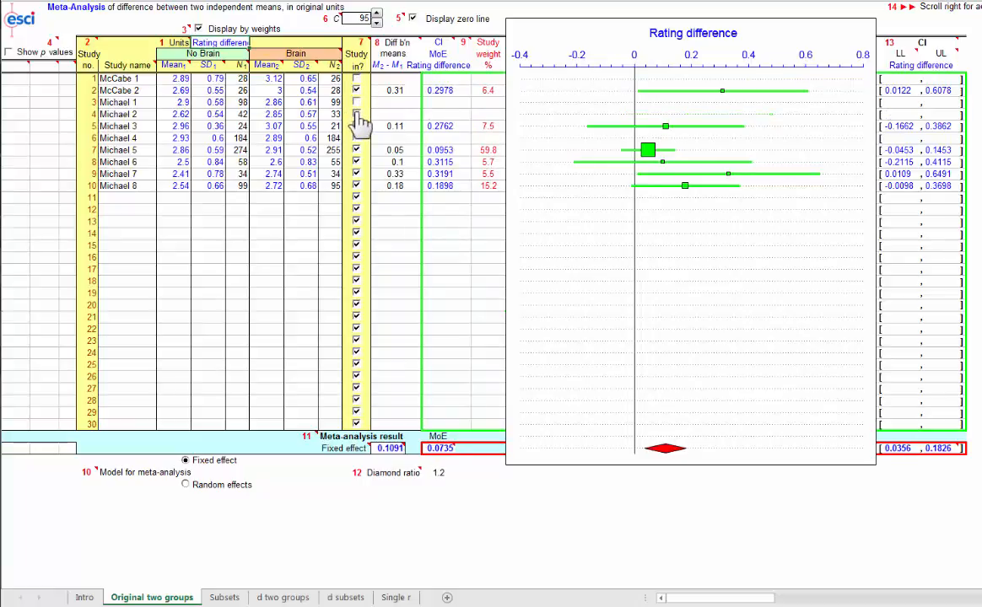
pyautogui.click(356, 126)
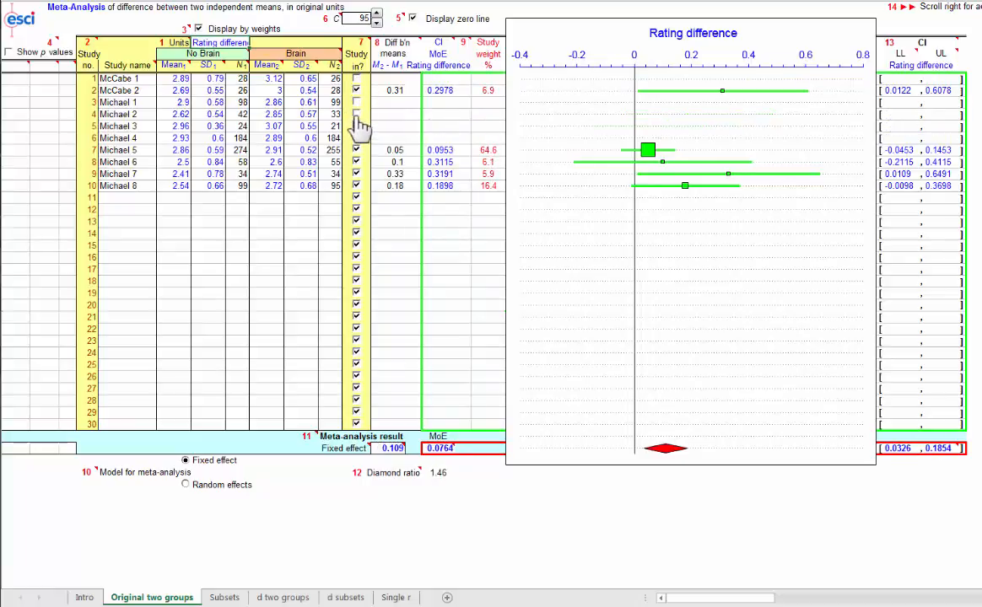
pyautogui.click(356, 152)
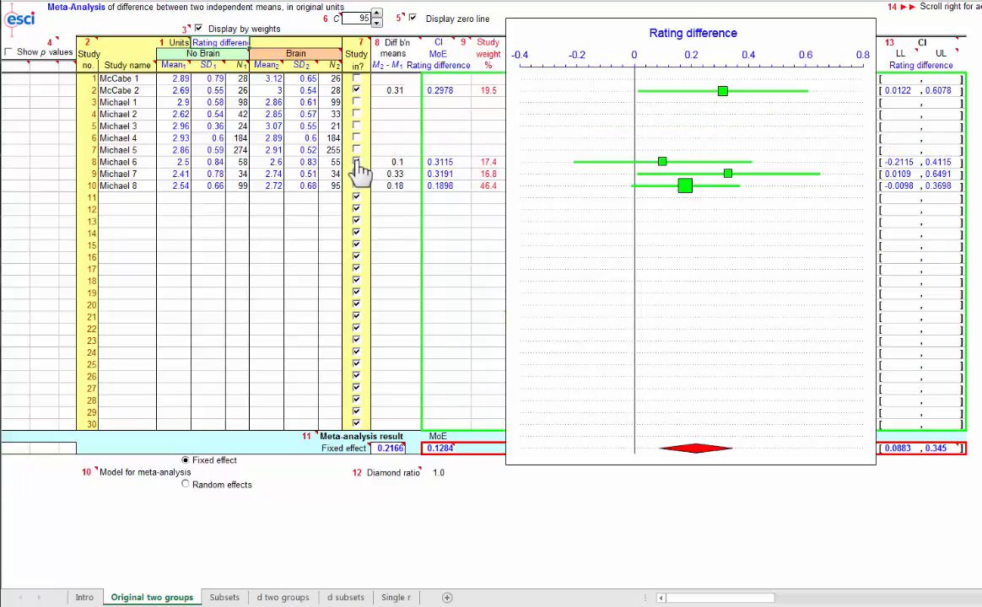
pyautogui.click(357, 163)
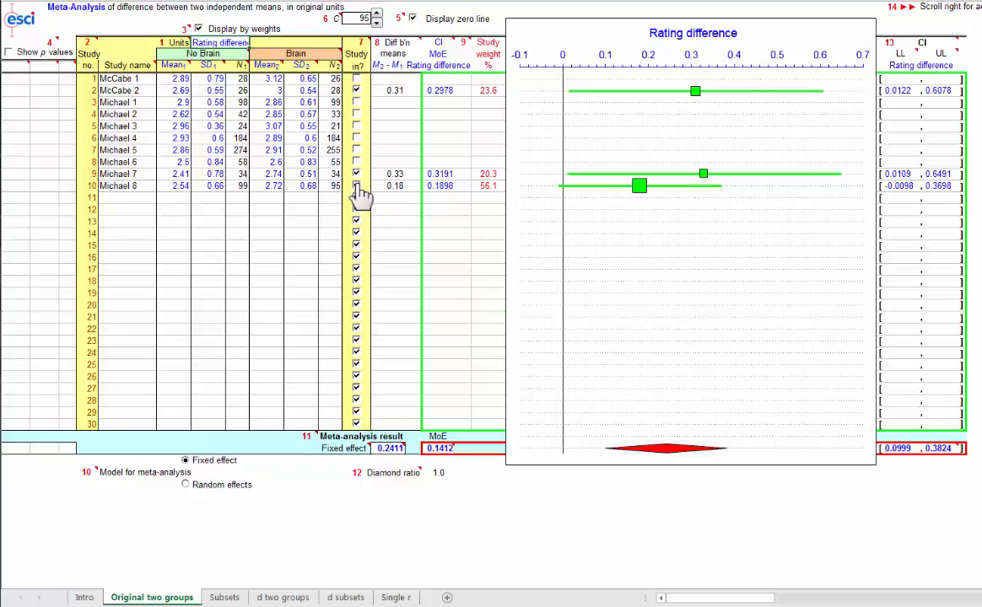
pyautogui.click(357, 186)
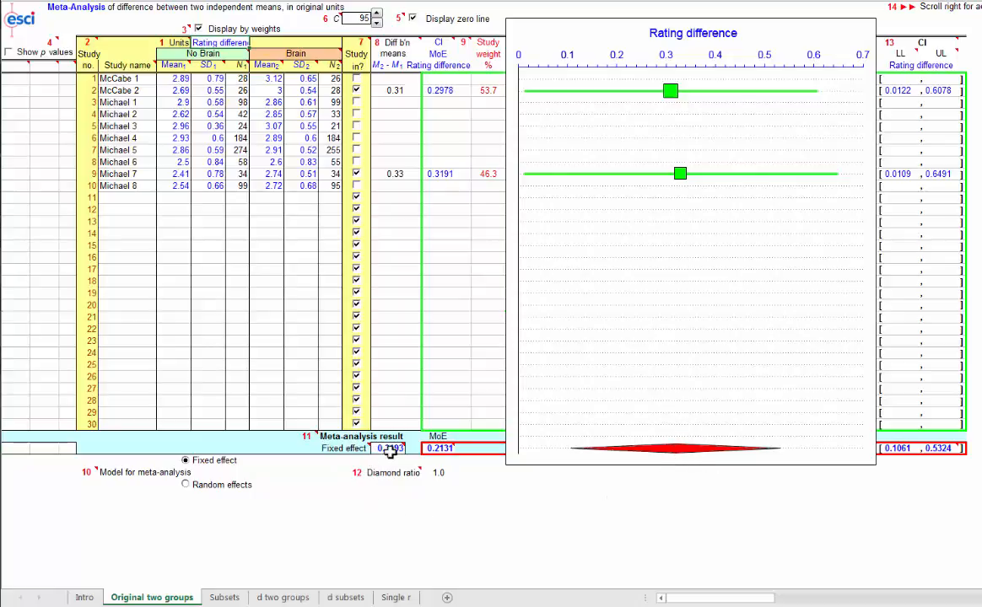
pyautogui.moveTo(389, 449)
pyautogui.moveTo(673, 93)
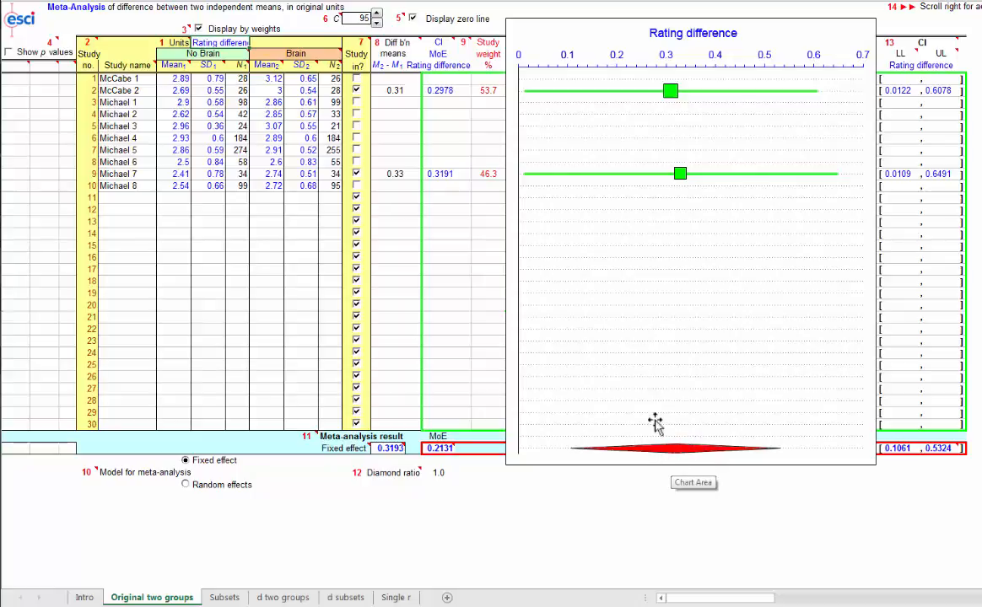
# Step: Include studies 1, 3, 4, 5, 6, 7, 8 and 10 in the meta-analysis again
pyautogui.click(356, 78)
pyautogui.click(356, 102)
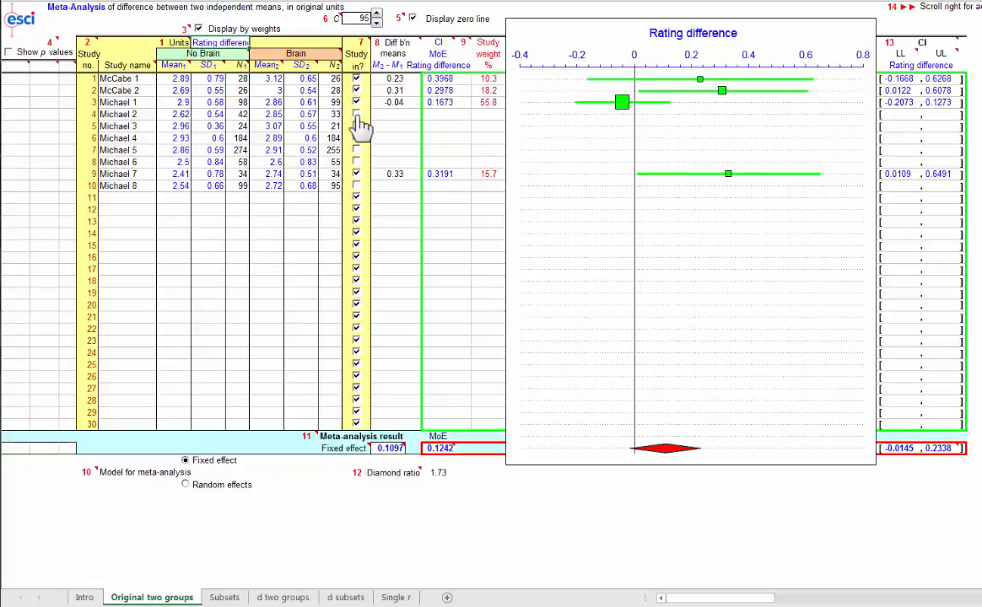
pyautogui.click(356, 114)
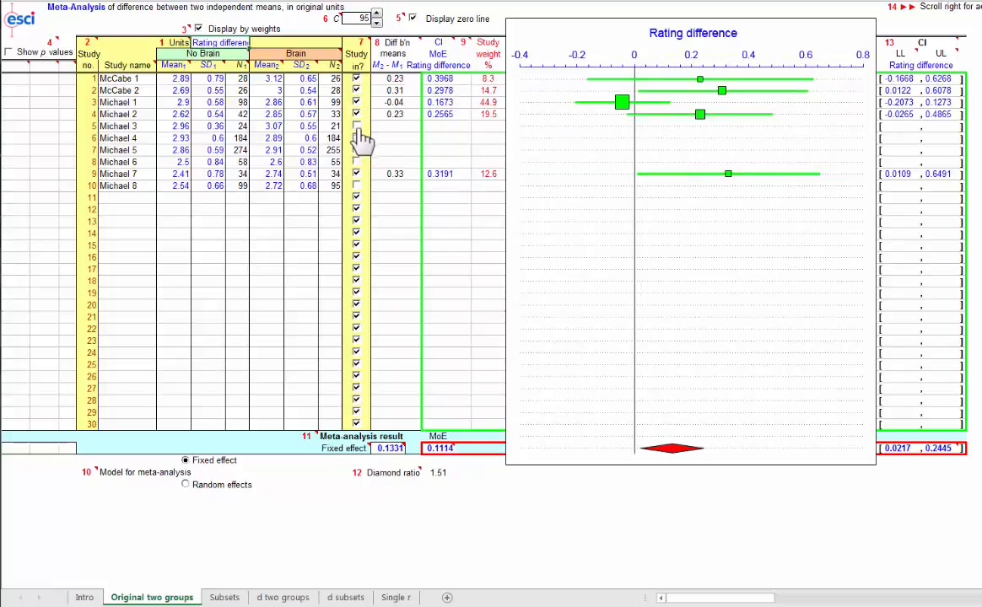
pyautogui.click(356, 126)
pyautogui.click(356, 138)
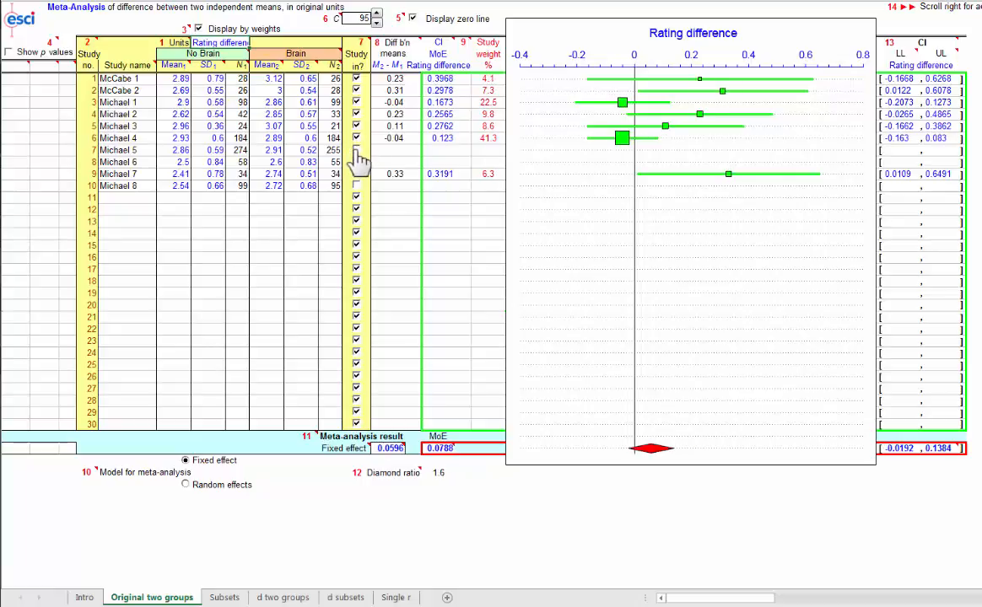
pyautogui.click(356, 149)
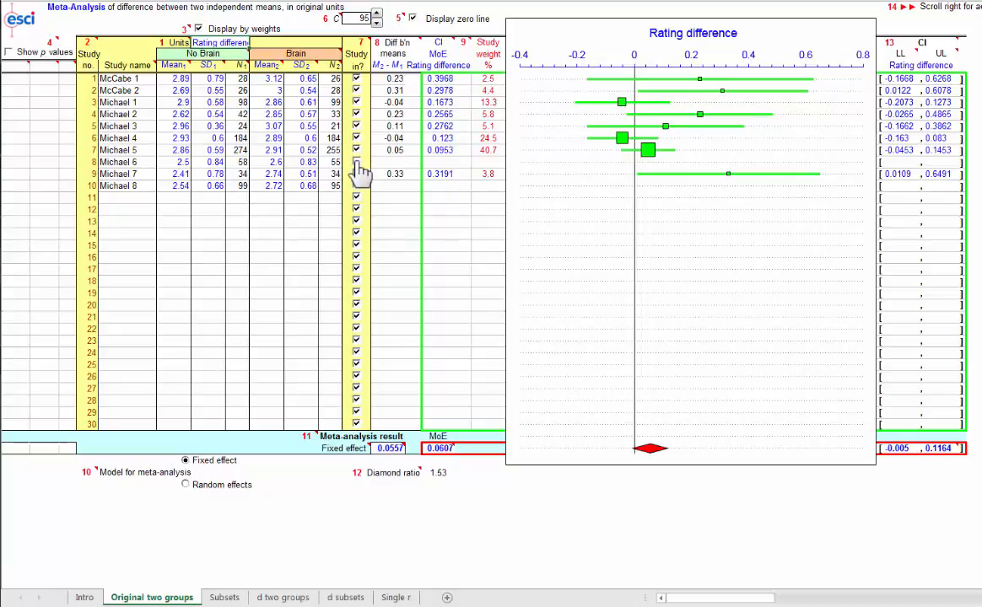
pyautogui.click(356, 161)
pyautogui.click(356, 185)
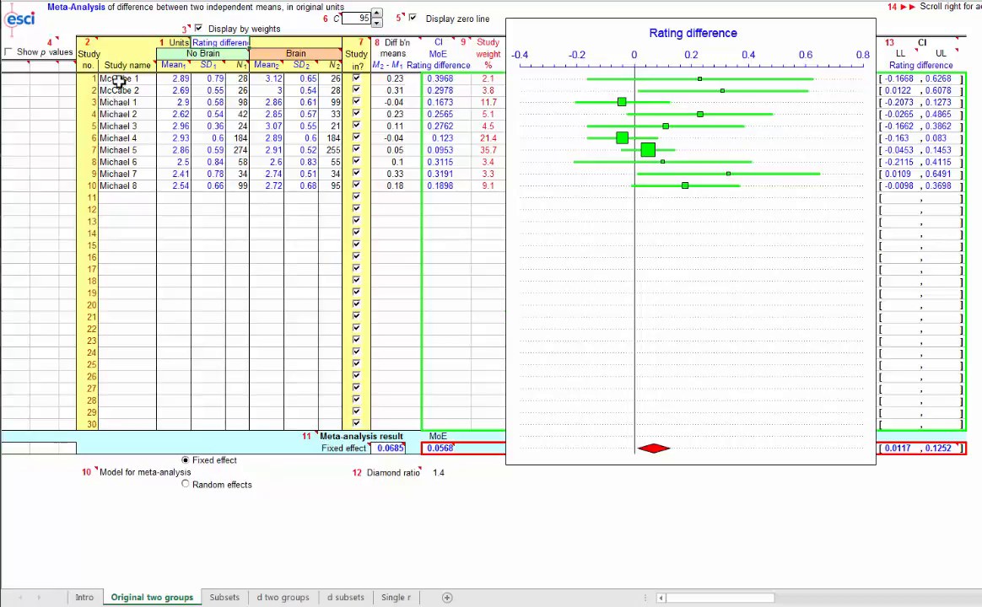
# Step: Clear the names, means, SDs and sample sizes of all ten studies from the data entry area
pyautogui.moveTo(118, 80); pyautogui.dragTo(329, 186)
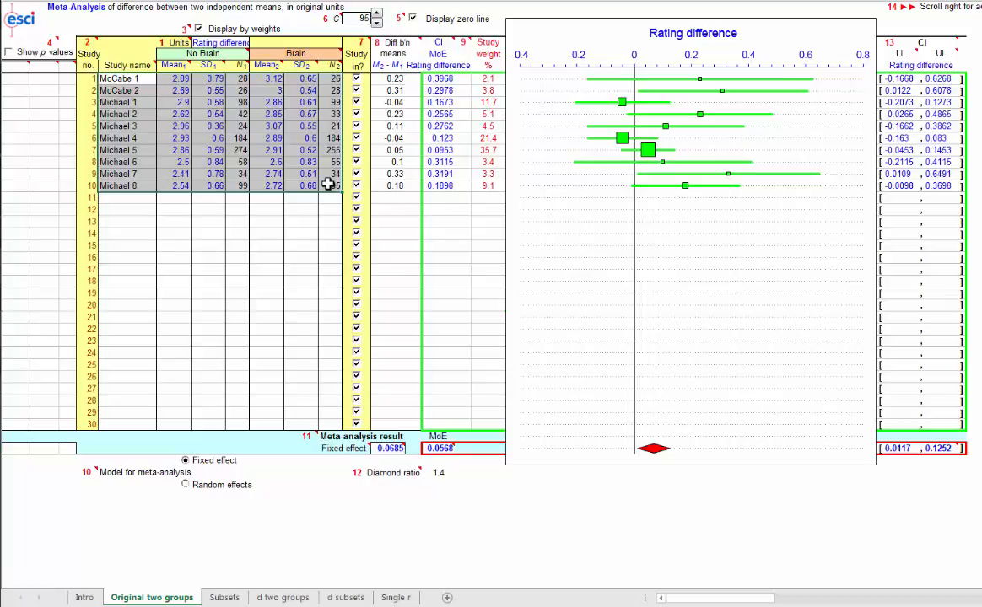
pyautogui.press('Delete')
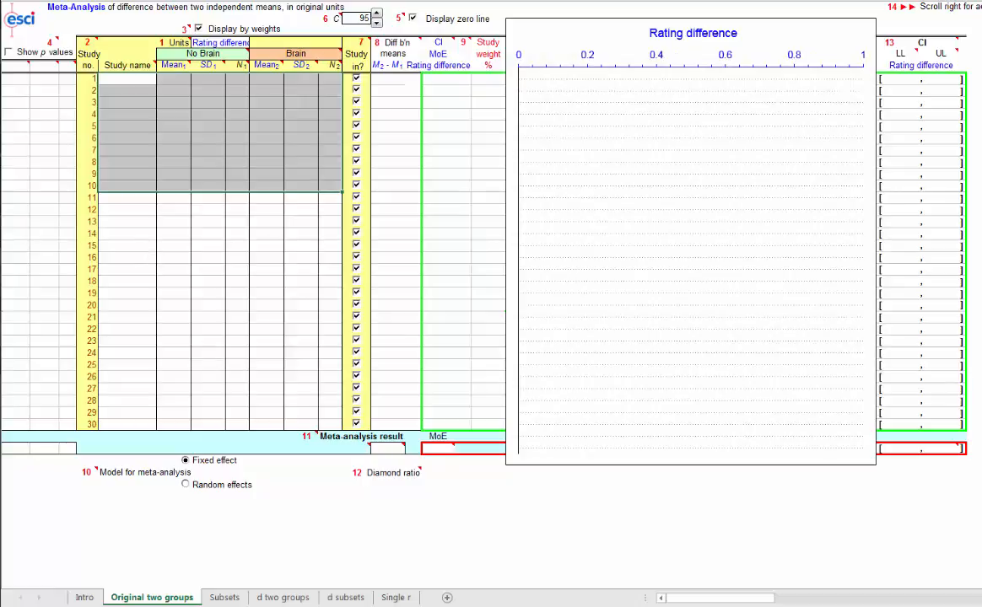
# Step: Copy the 25 labs' data without headers from the flag_priming_meta-analysis sheet and paste it as values into the ESCI study table, starting at study 1
pyautogui.hotkey('alt', 'Tab')
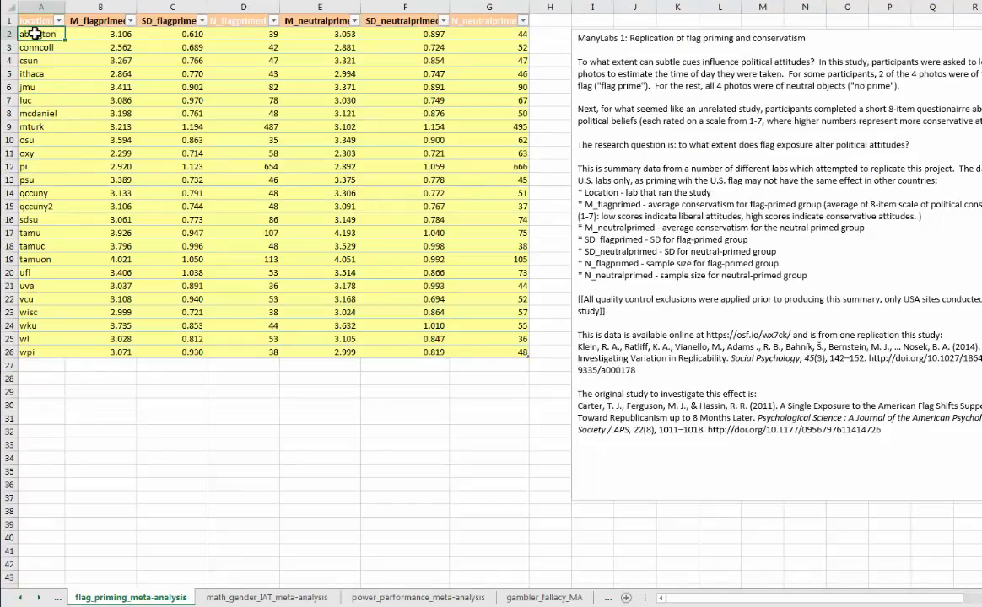
pyautogui.moveTo(34, 33); pyautogui.dragTo(476, 348)
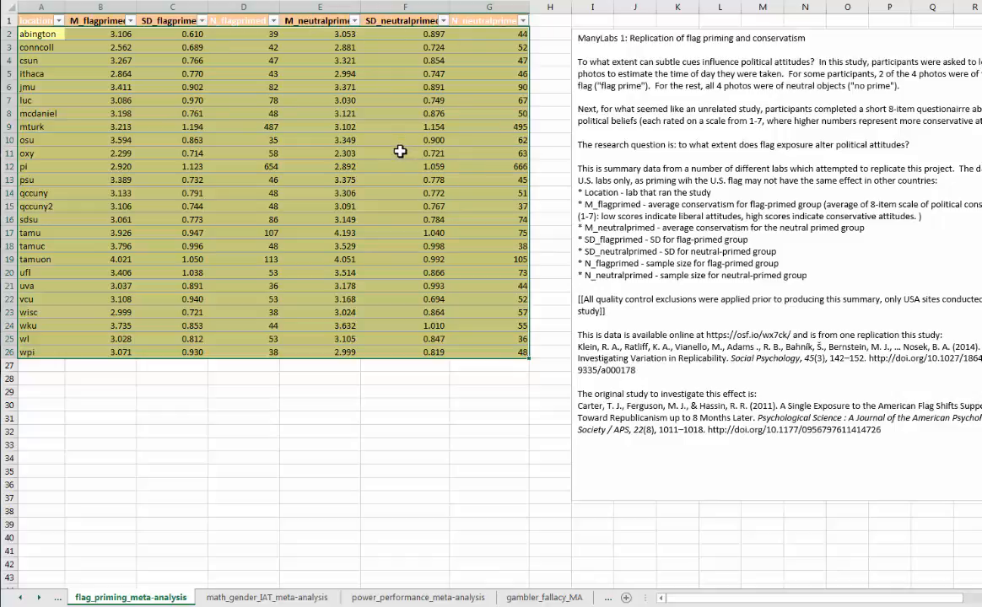
pyautogui.hotkey('ctrl', 'c')
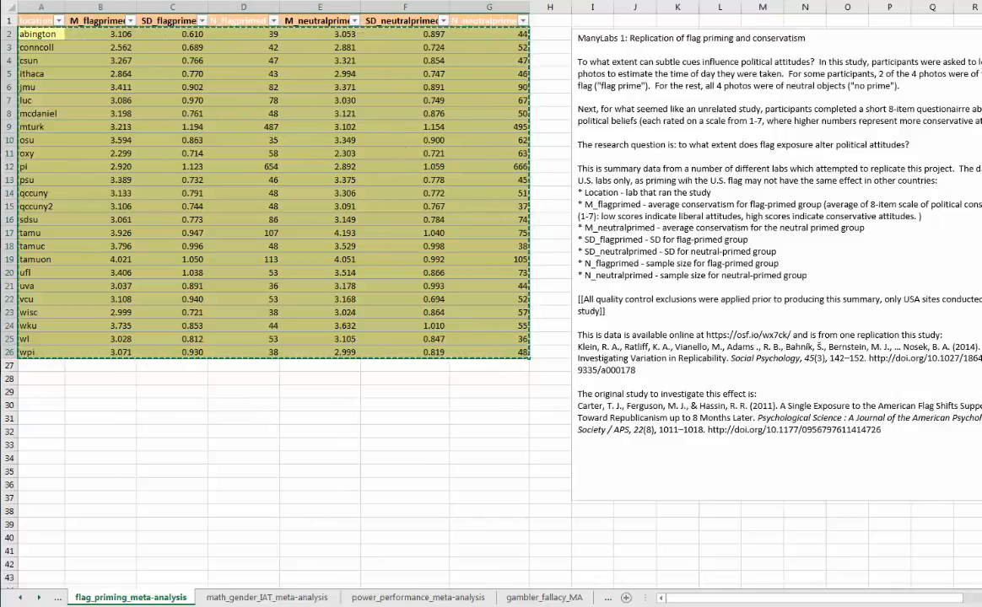
pyautogui.hotkey('alt', 'Tab')
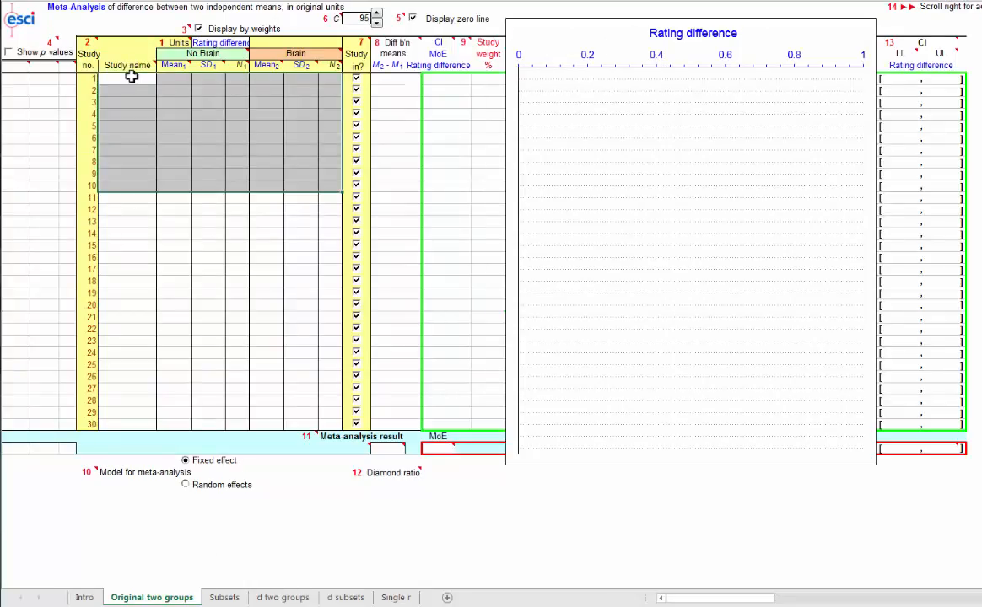
pyautogui.rightClick(132, 78)
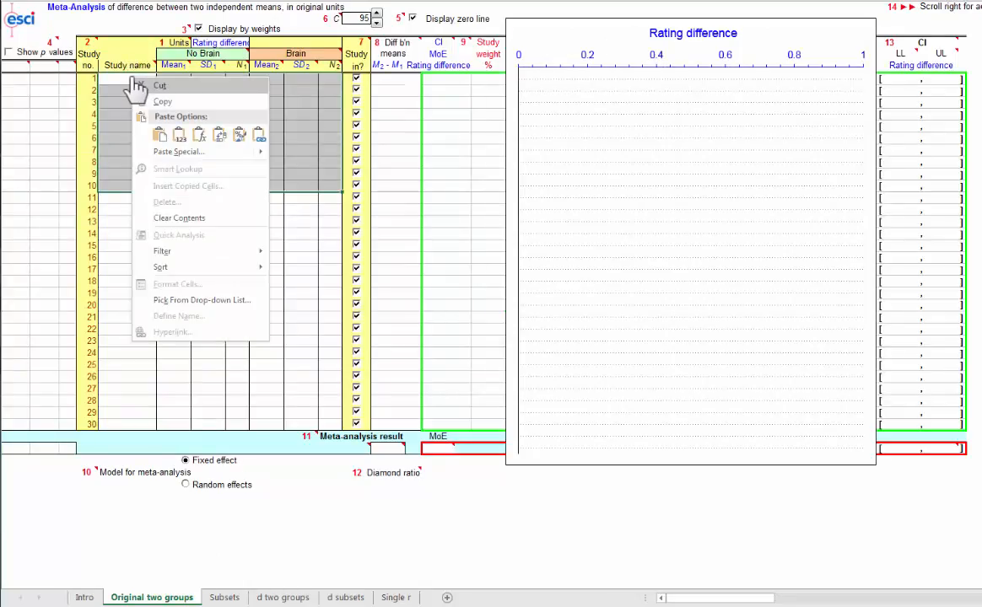
pyautogui.moveTo(265, 153)
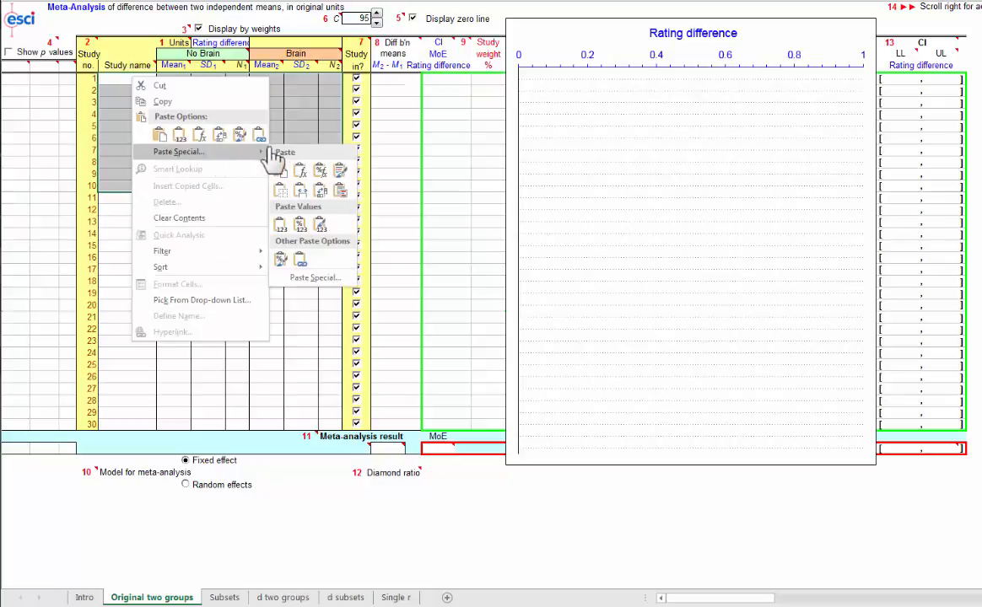
pyautogui.click(282, 227)
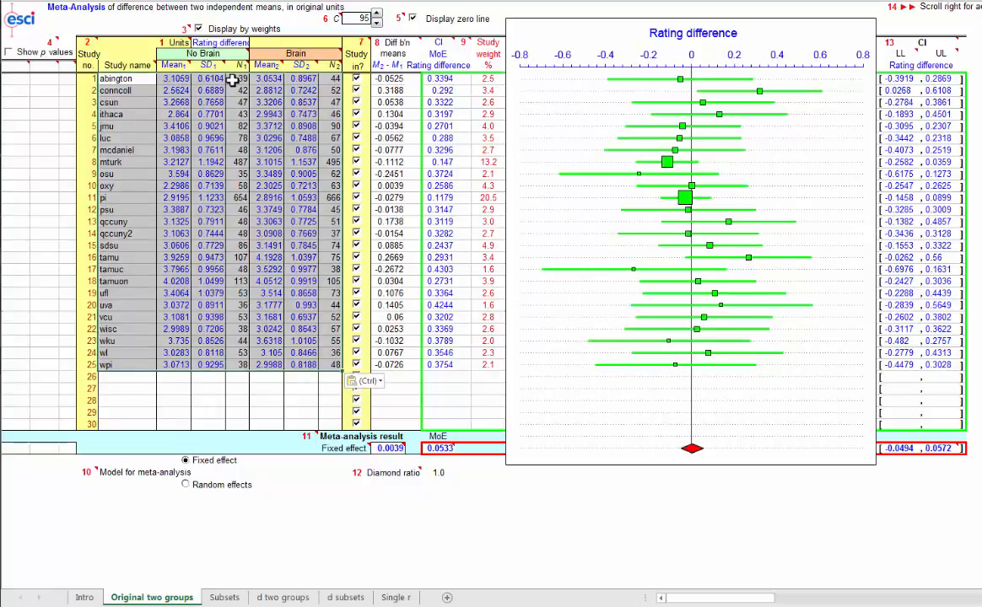
pyautogui.click(199, 43)
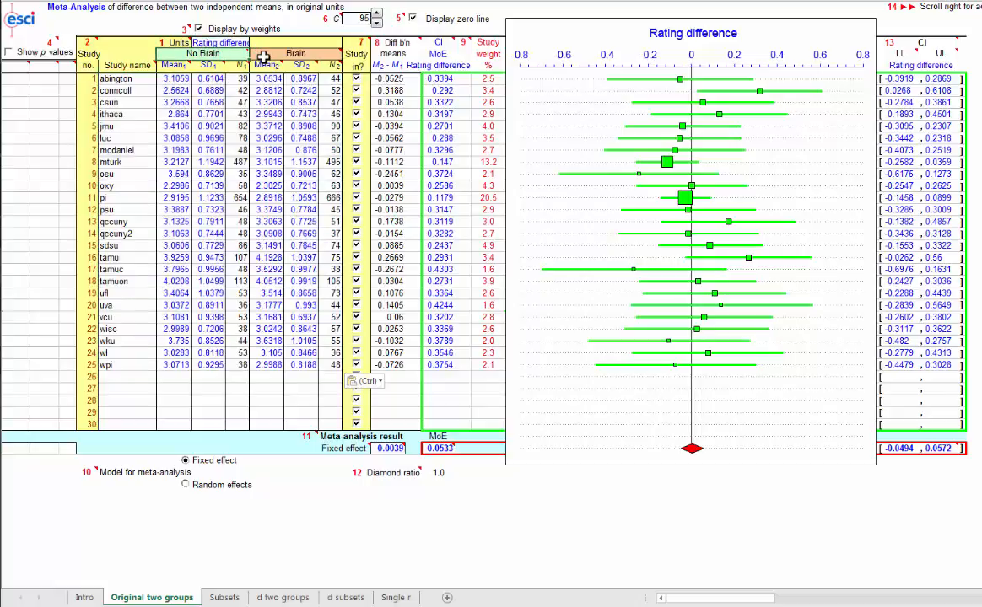
pyautogui.moveTo(270, 53)
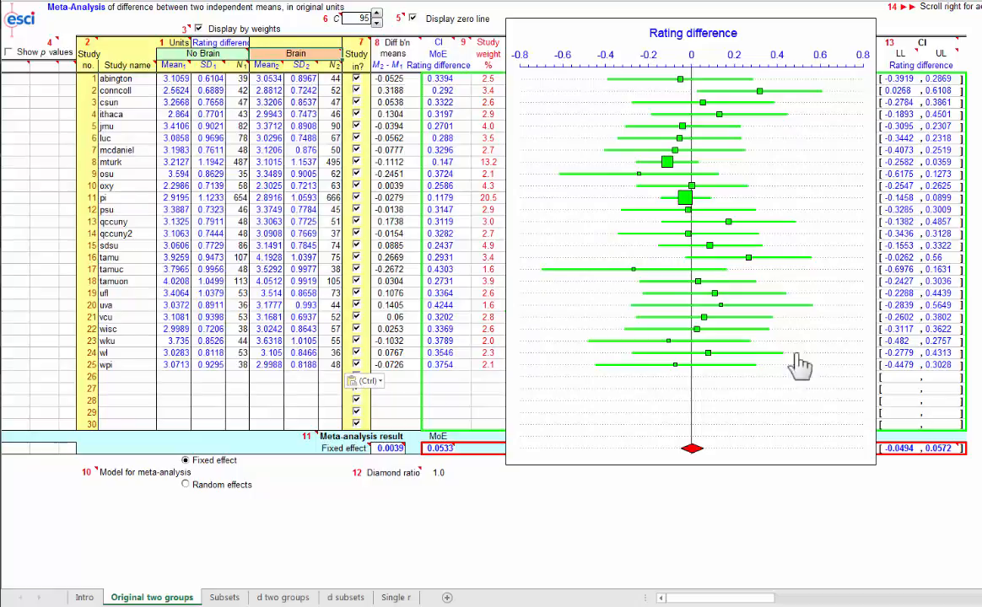